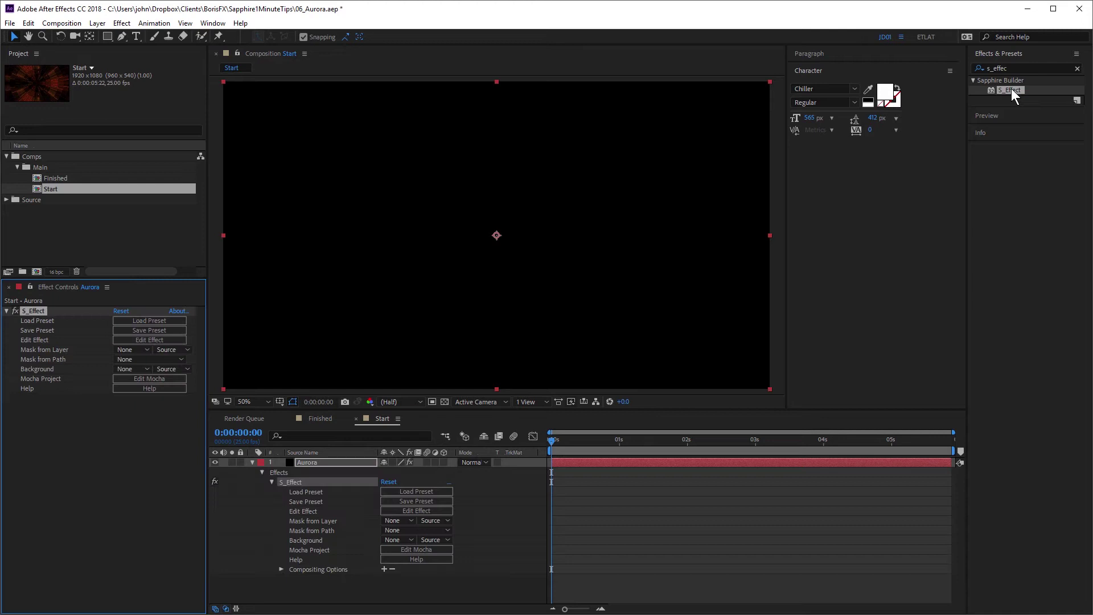
Load the Swirling Mesh S_Aurora preset into the S_Effect on the Aurora layer, searching the presets for "auror"
left_click(156, 322)
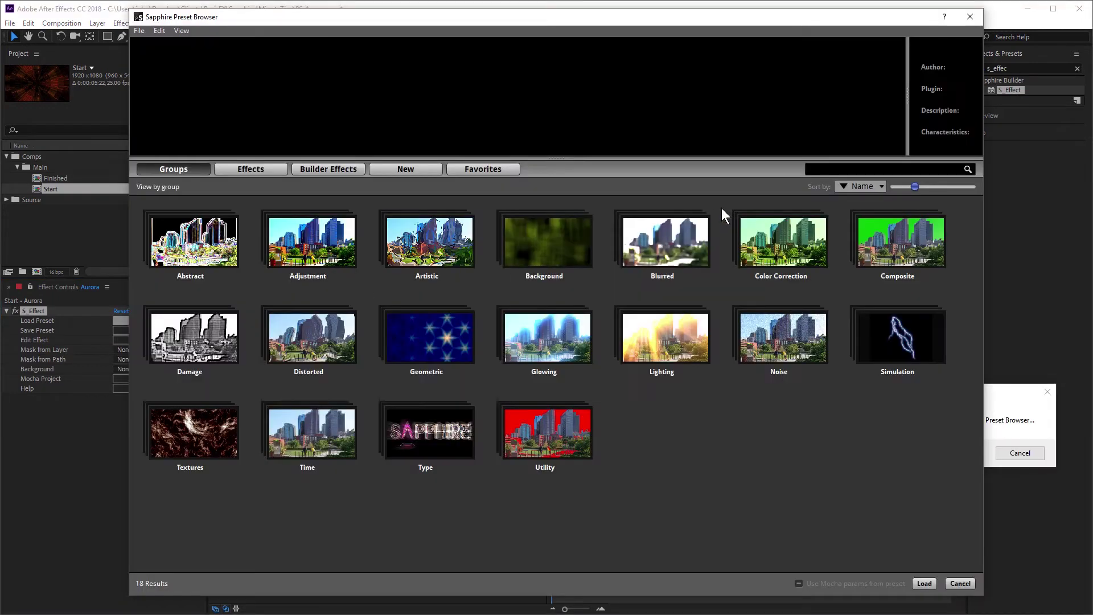
left_click(825, 164)
type("auror")
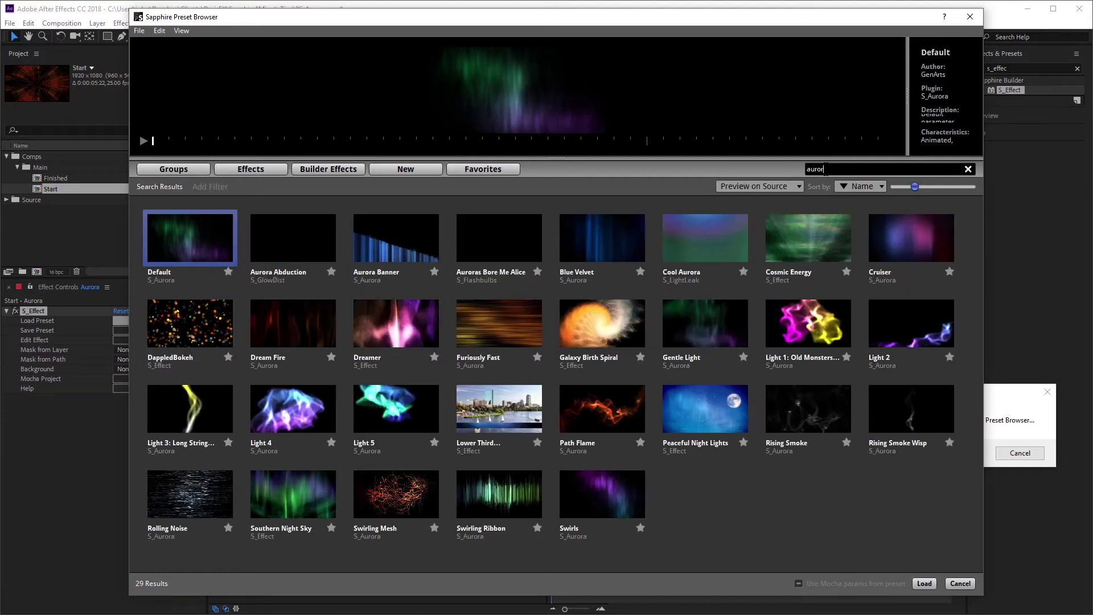
left_click(403, 496)
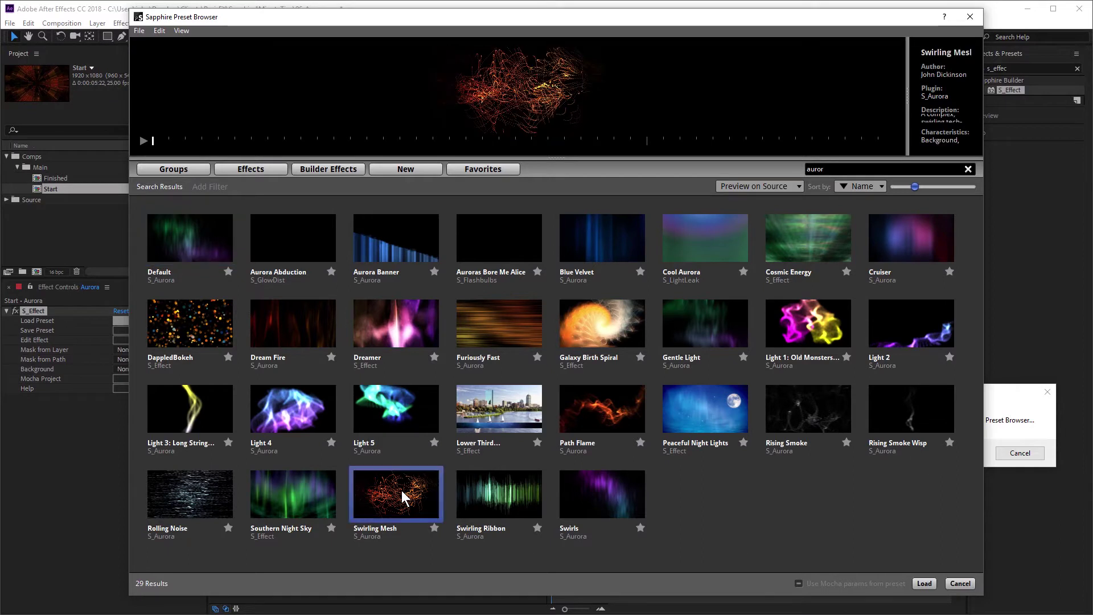
double_click(401, 490)
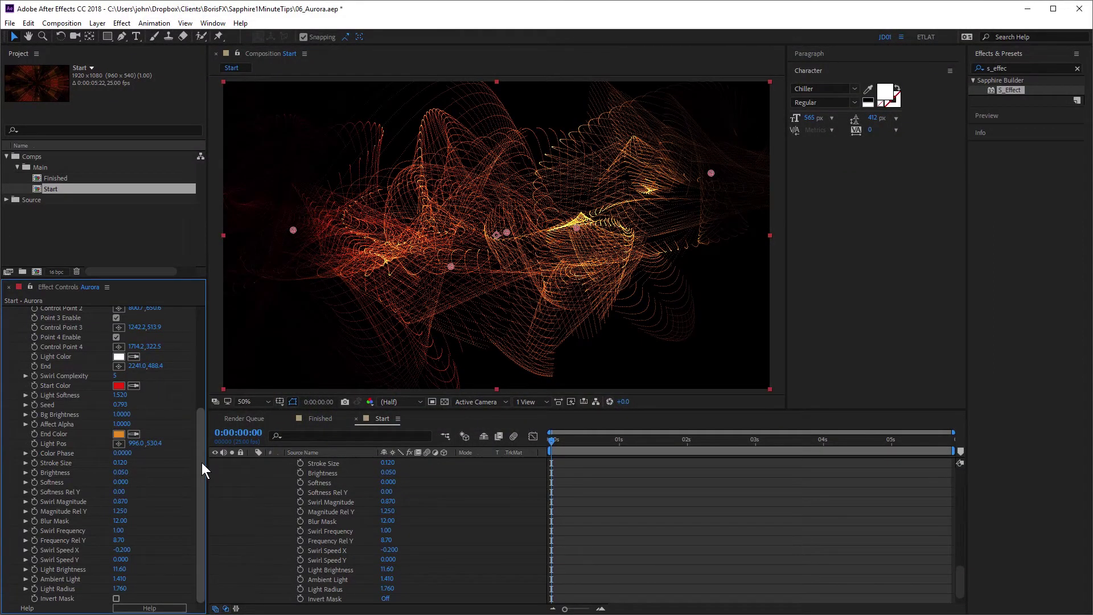
Open the loaded effect for editing in the Effect Builder and select the Aurora 1 node
left_click_drag(202, 462, 204, 302)
left_click(159, 340)
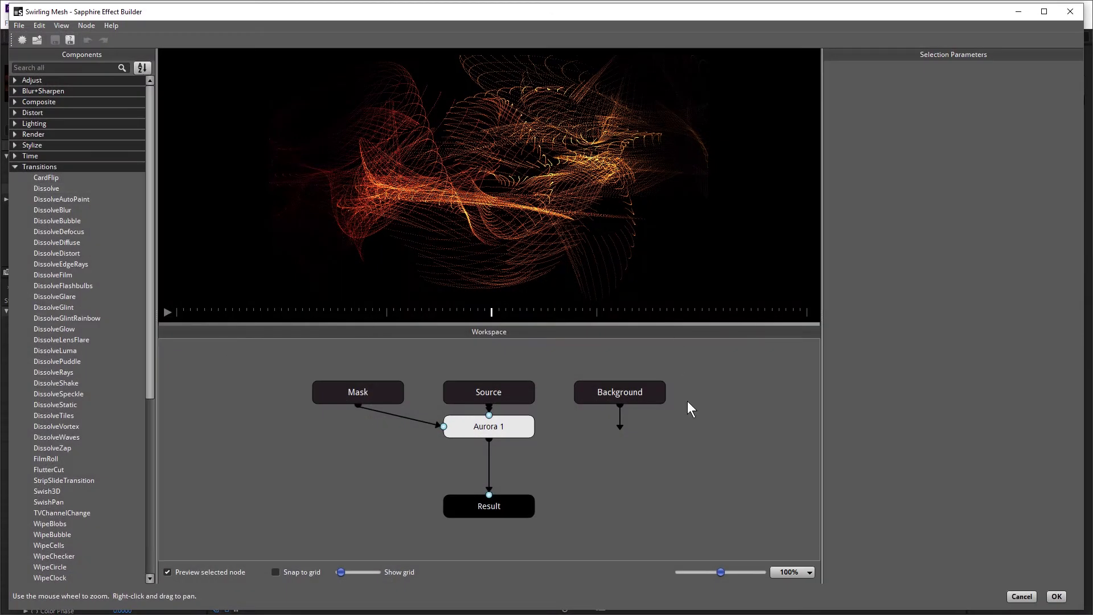
left_click(507, 426)
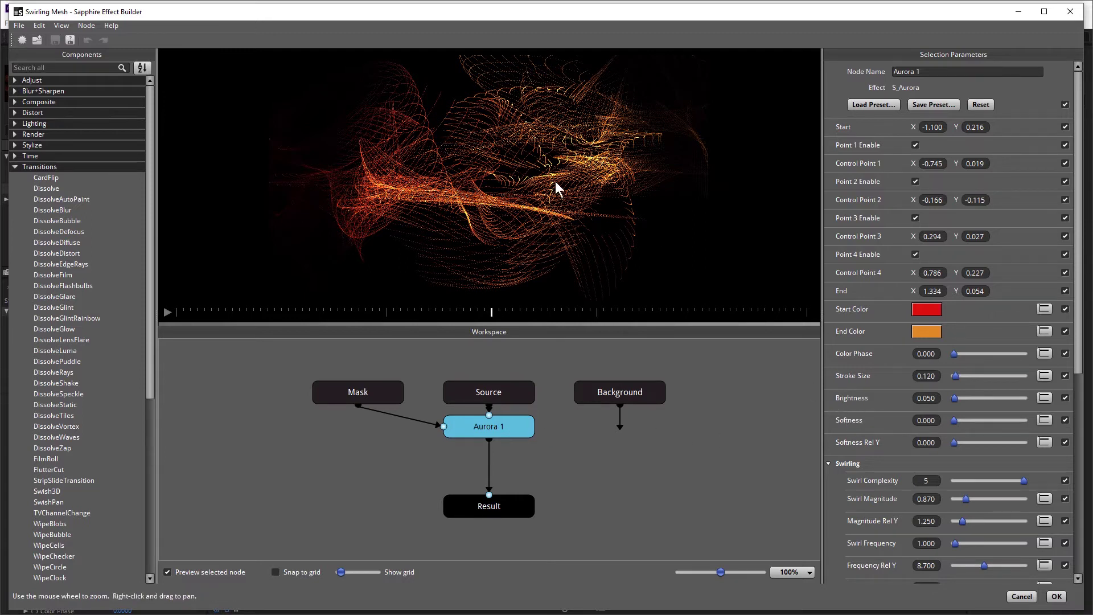
Set the Aurora 1 node's Swirl Complexity to 1 and Swirl Magnitude to 0.4
mouse_move(956, 420)
left_mouse_down()
mouse_move(1000, 419)
mouse_move(947, 429)
left_mouse_up()
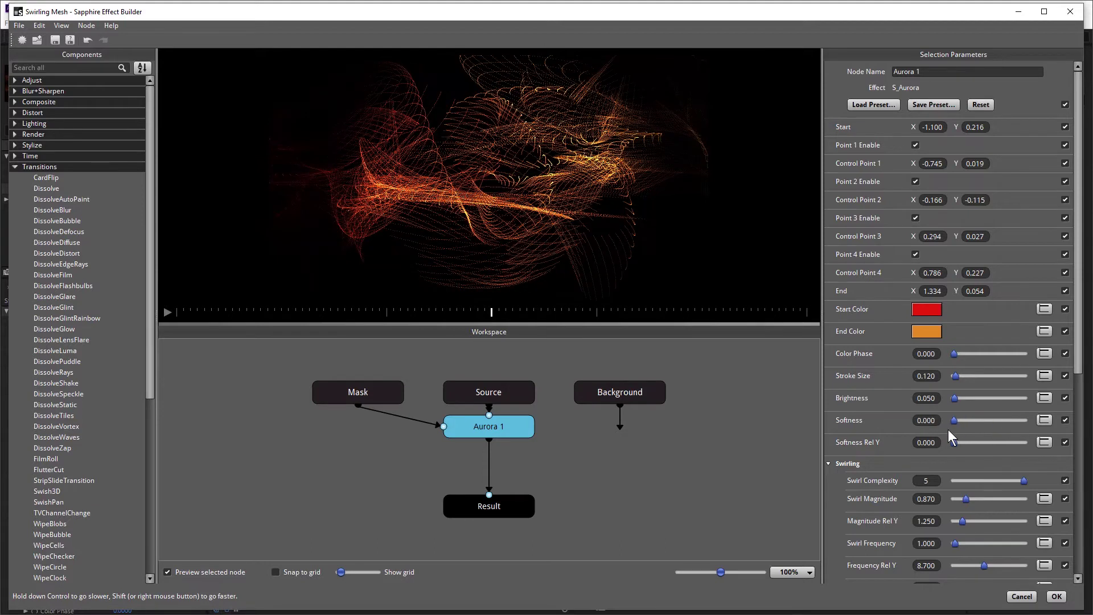
left_click(932, 480)
type("1")
left_click(926, 499)
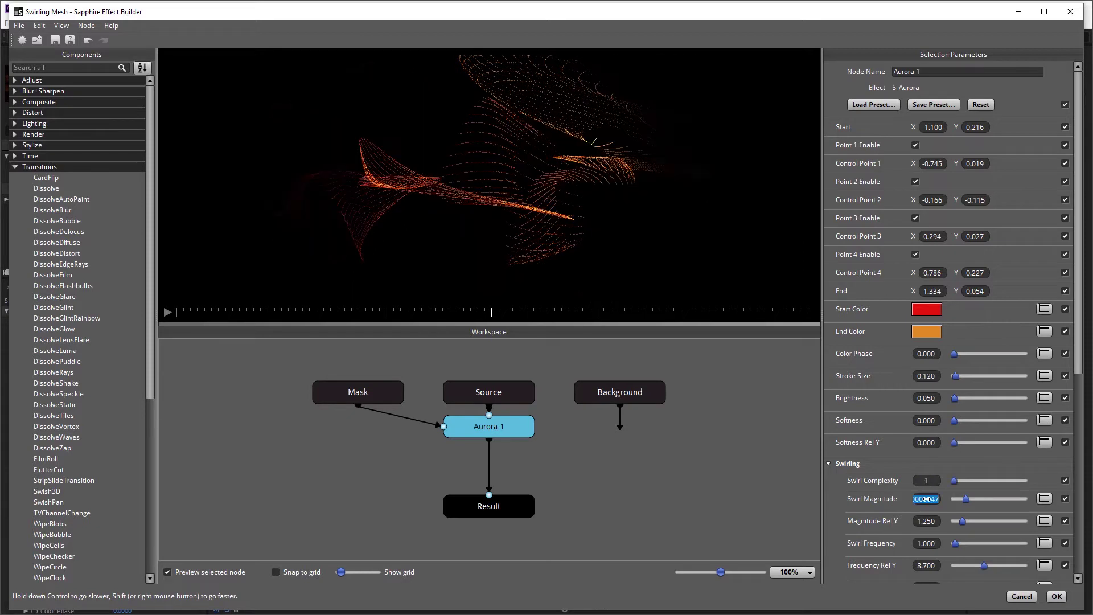
type("0.4")
key("Return")
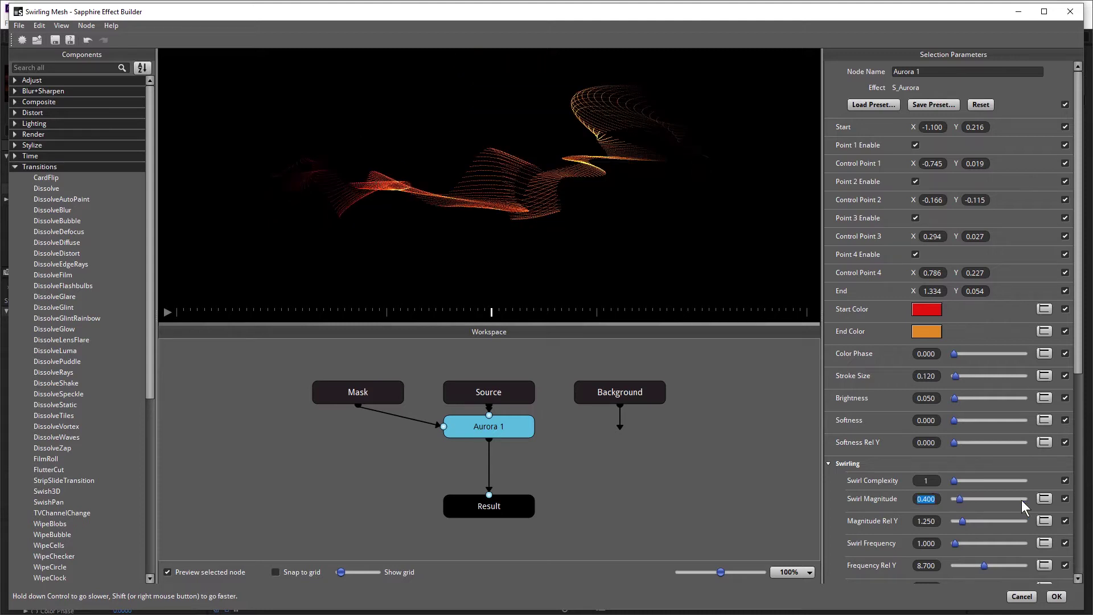
Set the Aurora 1 node's Light Radius to 5 and preview the result at an earlier frame
left_click_drag(1077, 351, 1075, 560)
left_click_drag(927, 388, 926, 389)
left_click(925, 389)
type("5")
key("Return")
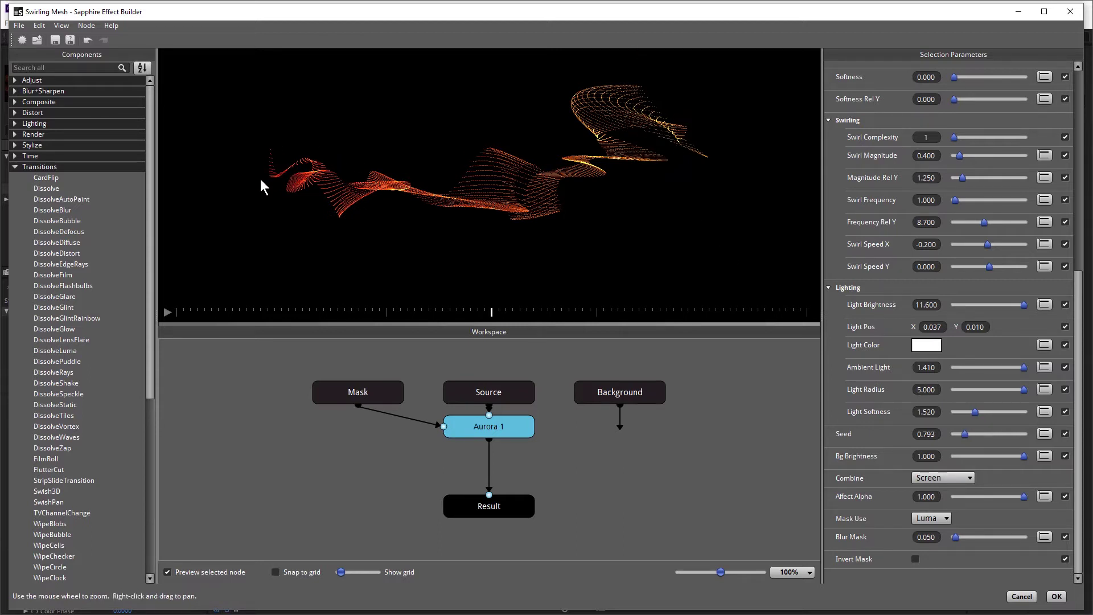
left_click(295, 312)
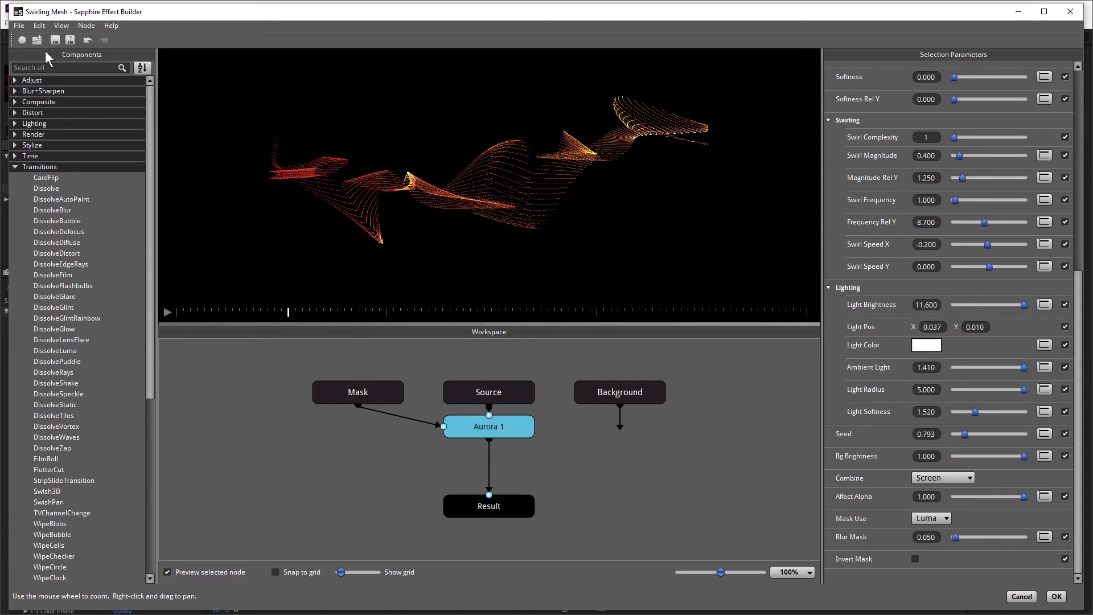
Find the BlurMotion component and add it between the Aurora 1 and Result nodes
left_click(54, 67)
type("blur")
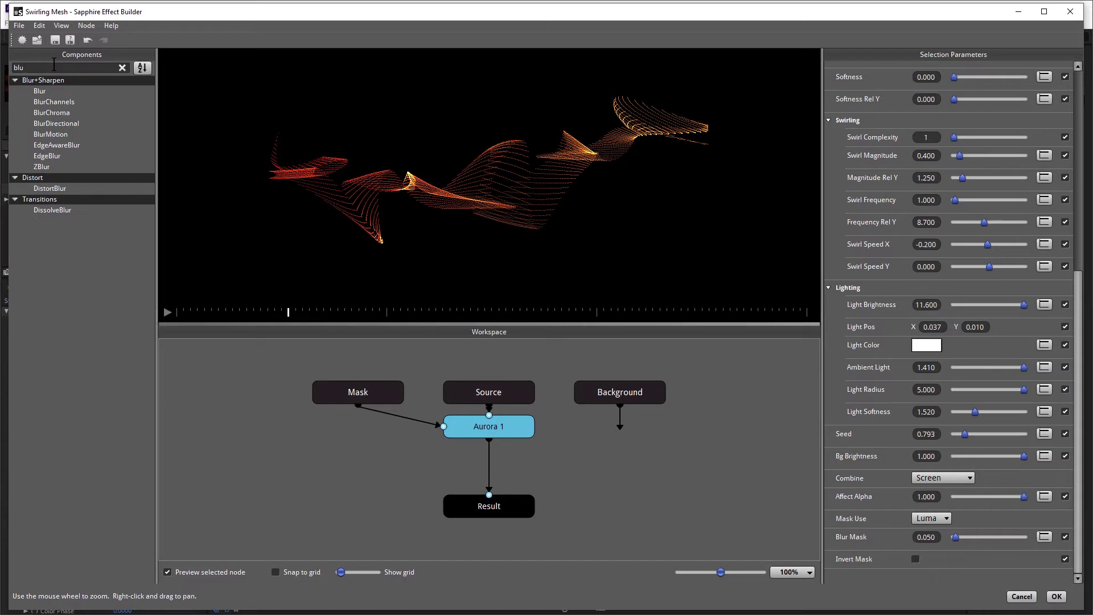
double_click(51, 134)
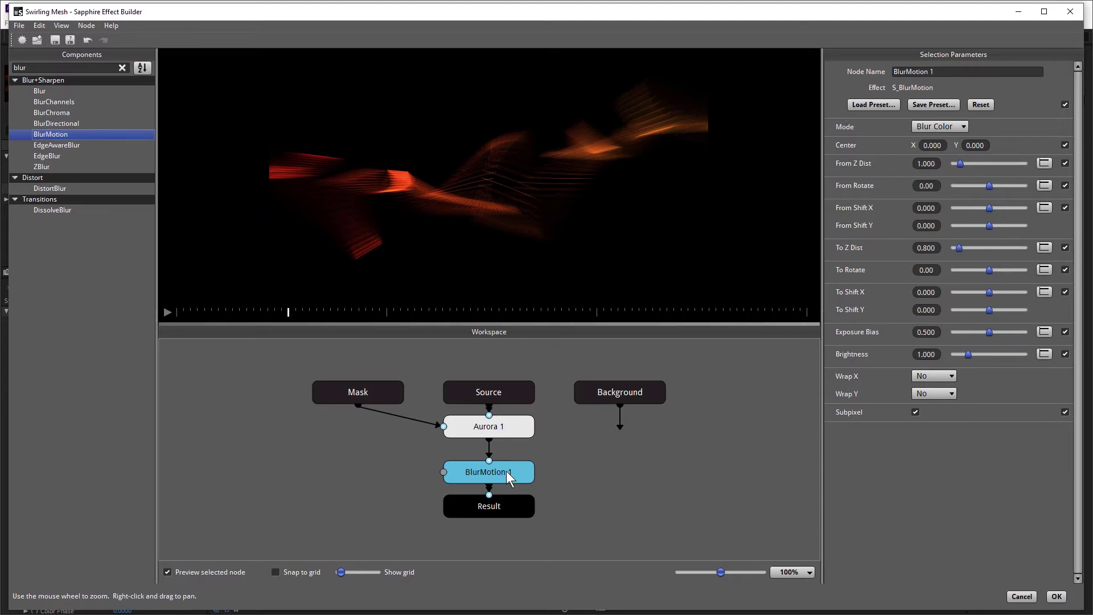
Set BlurMotion 1's Brightness to 2.5 and To Z Dist to about 0.354, and check the blur at another frame
left_click(926, 354)
type("2.5")
key("Return")
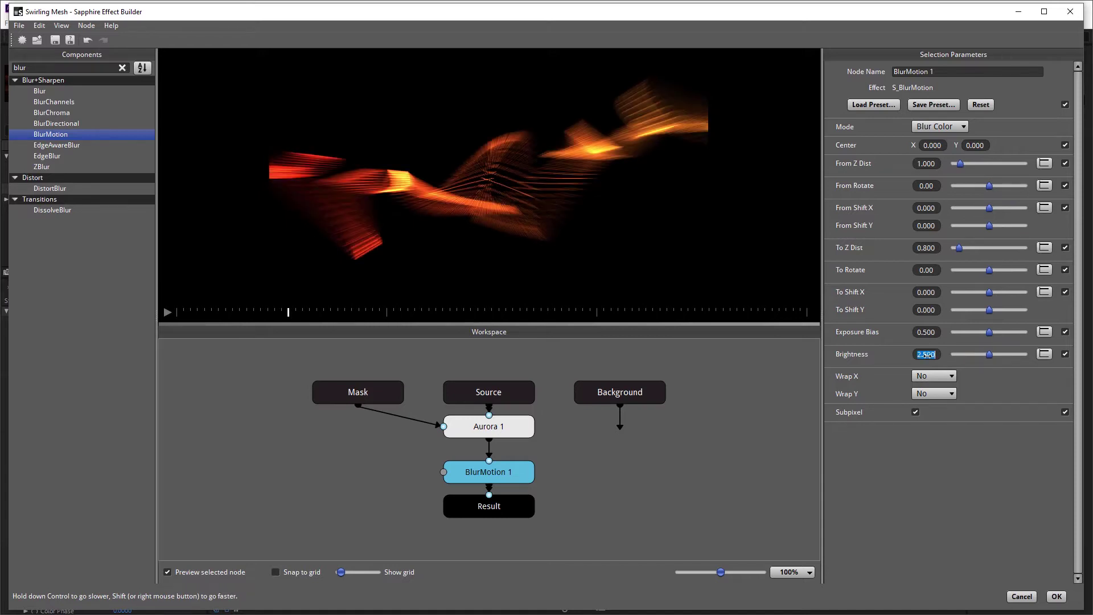
left_click_drag(956, 249, 955, 250)
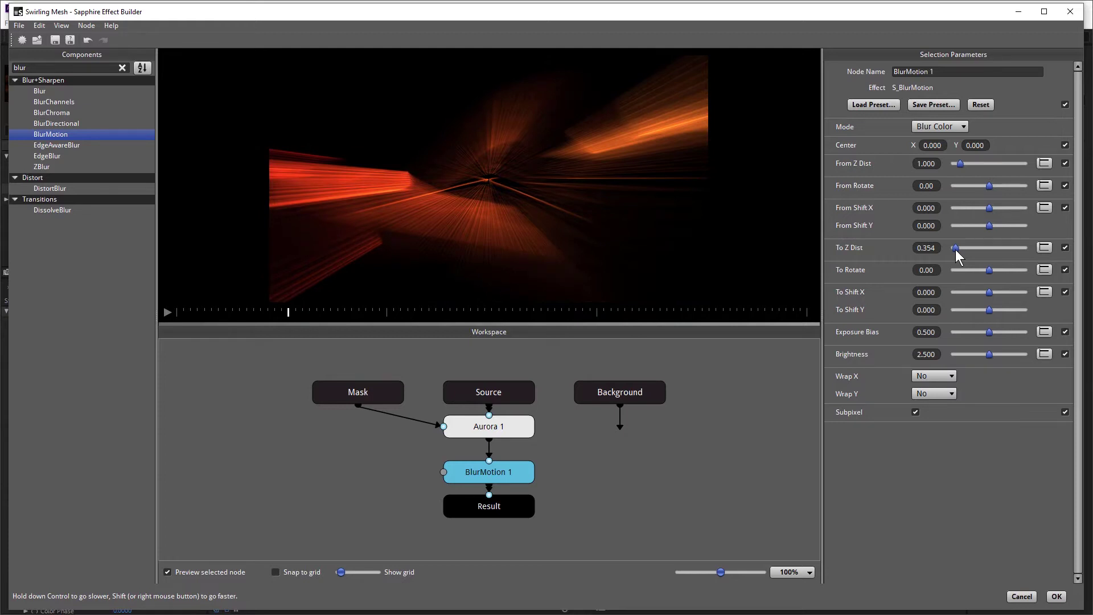
left_click_drag(281, 311, 421, 309)
Find the Mosaic component and add it after the BlurMotion 1 node
double_click(37, 68)
type("mosa")
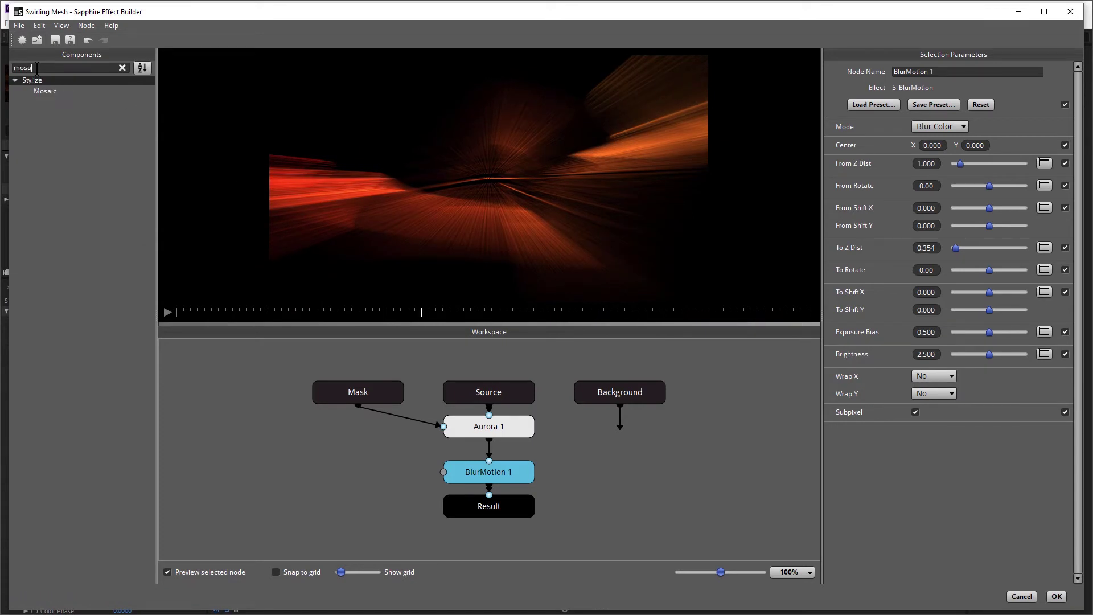
double_click(43, 92)
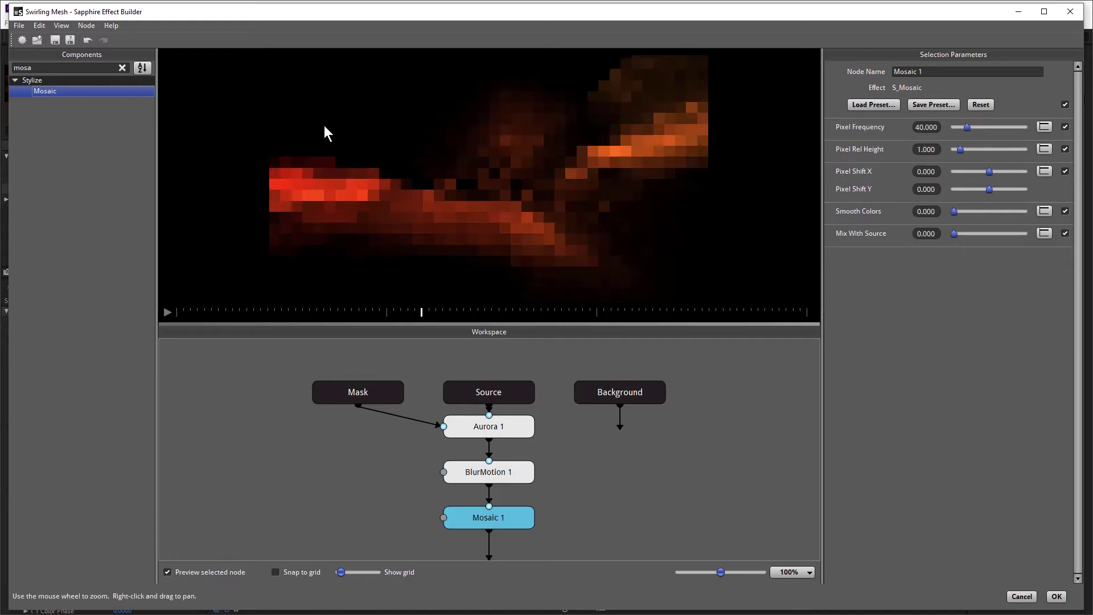
Set Mosaic 1's Pixel Frequency to 60 and Pixel Rel Height to 10
left_click(924, 126)
type("60")
key("Return")
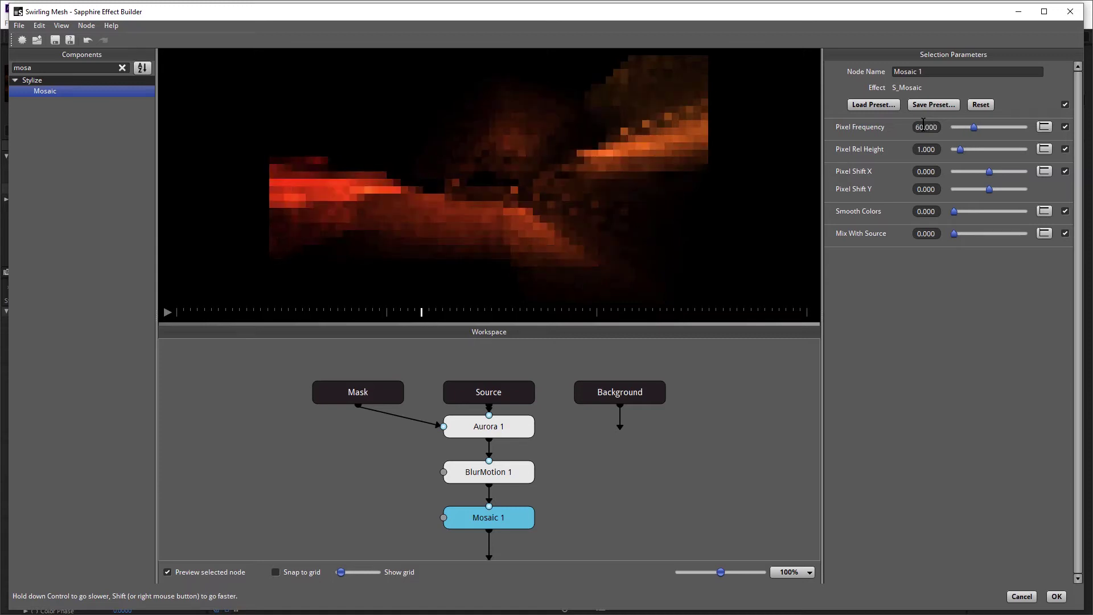
left_click(922, 149)
type("150")
key("Return")
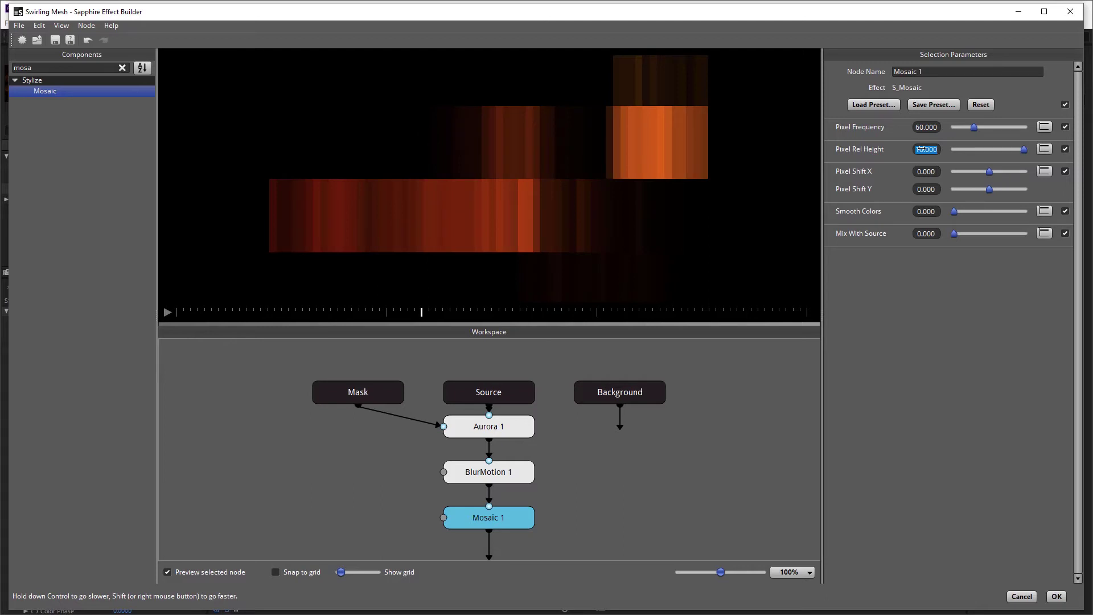
Set Mosaic 1's Mix With Source to 0.7 and preview the blend at an earlier frame
left_click(927, 234)
type("0.7")
key("Return")
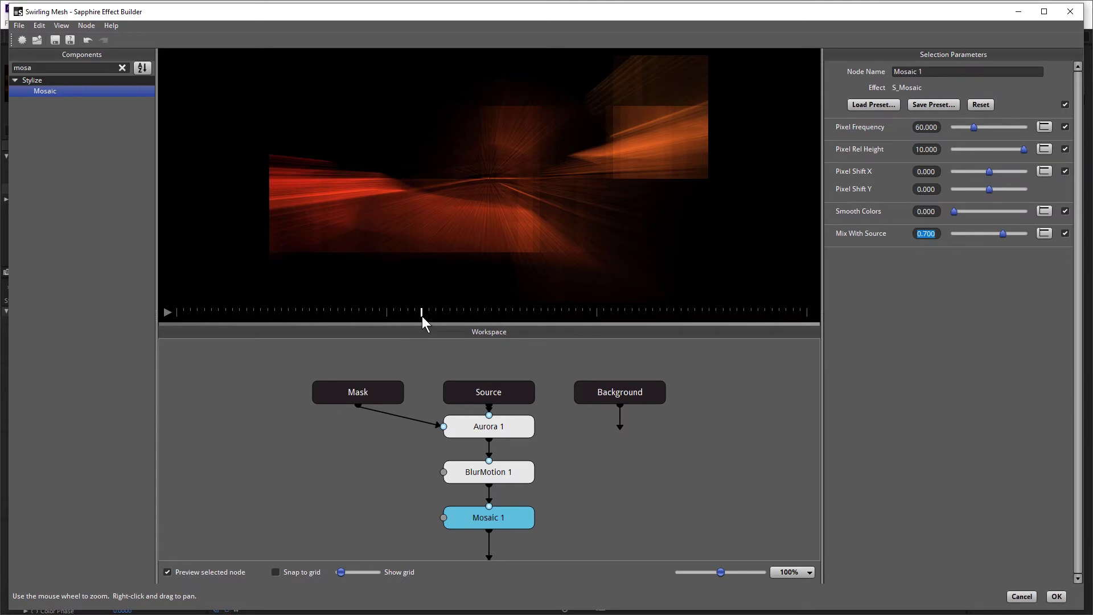
left_click_drag(453, 311, 366, 312)
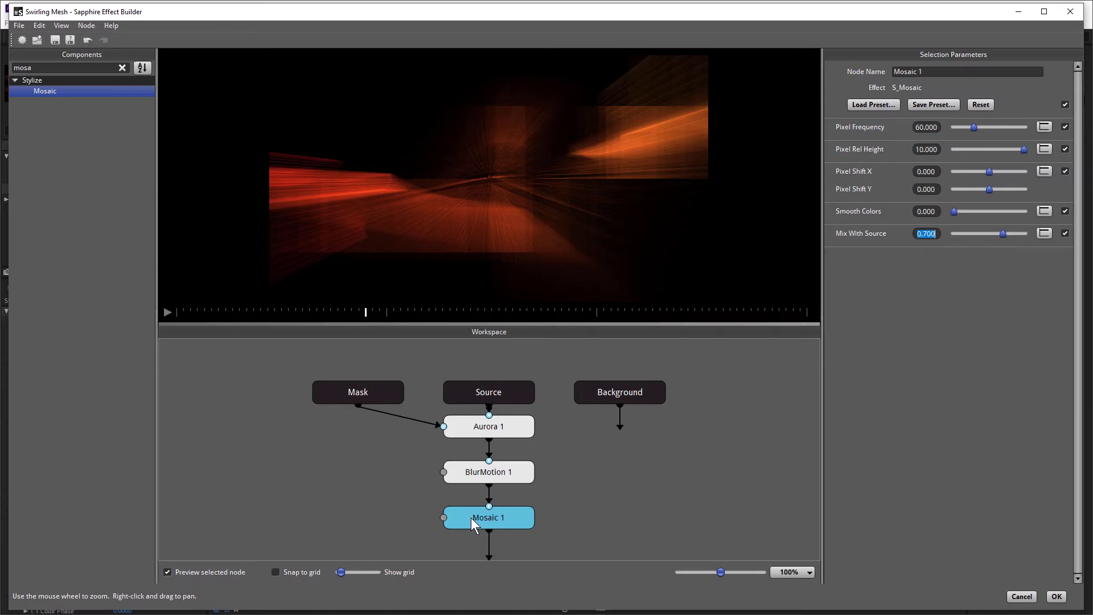
Add a KaleidoPolar node after Mosaic 1 and scrub through the preview to check the kaleidoscope pattern
double_click(46, 67)
type("kal")
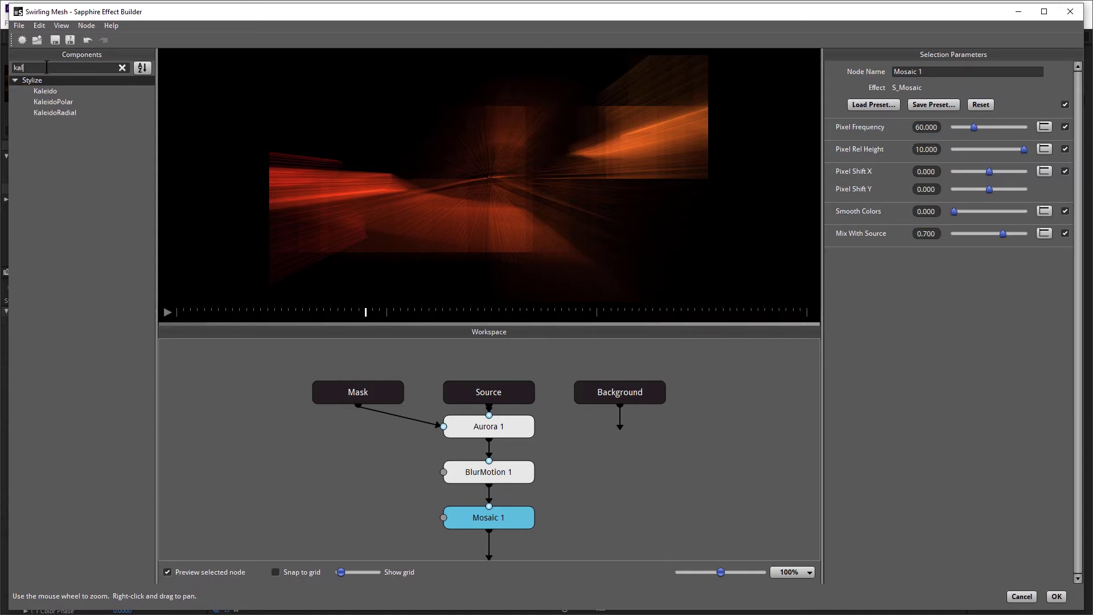
double_click(61, 103)
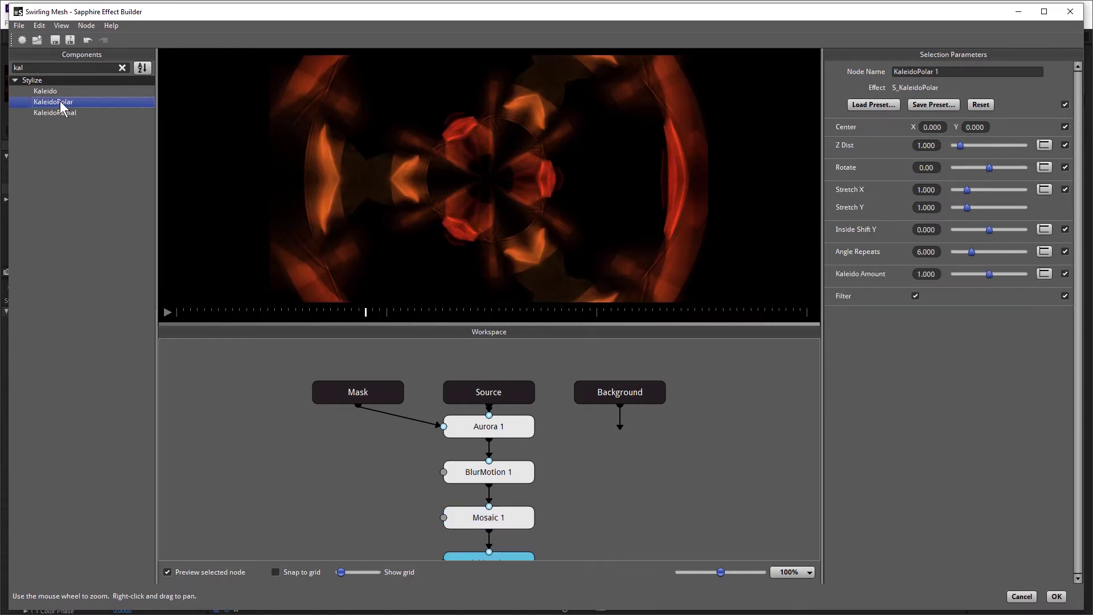
left_click_drag(280, 309, 751, 311)
left_click(400, 312)
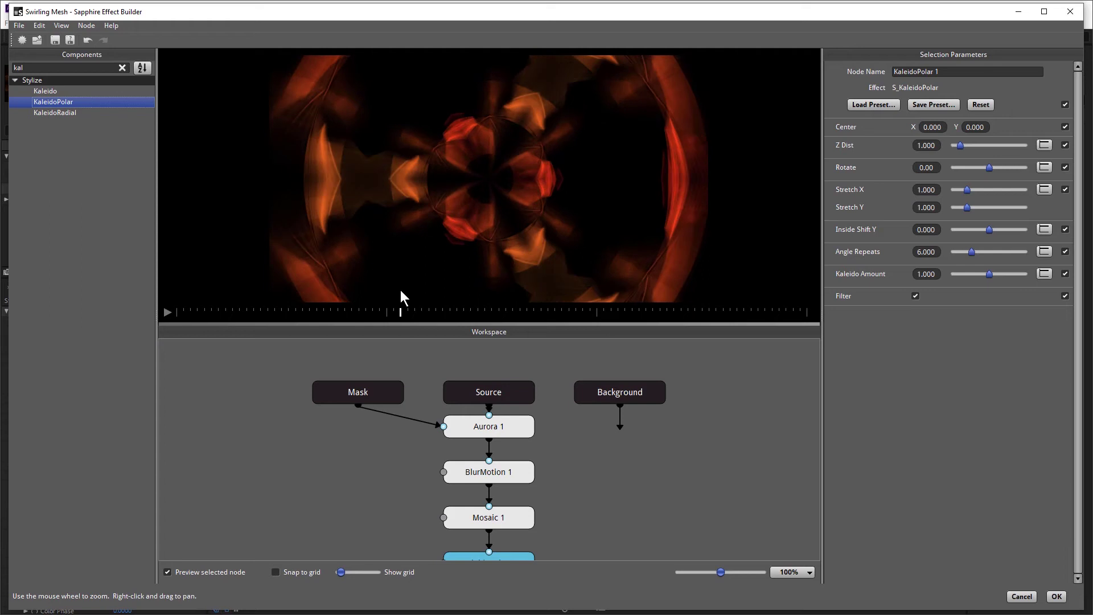
Find the Gamma component and add it between the KaleidoPolar 1 and Result nodes
left_click_drag(689, 470, 683, 388)
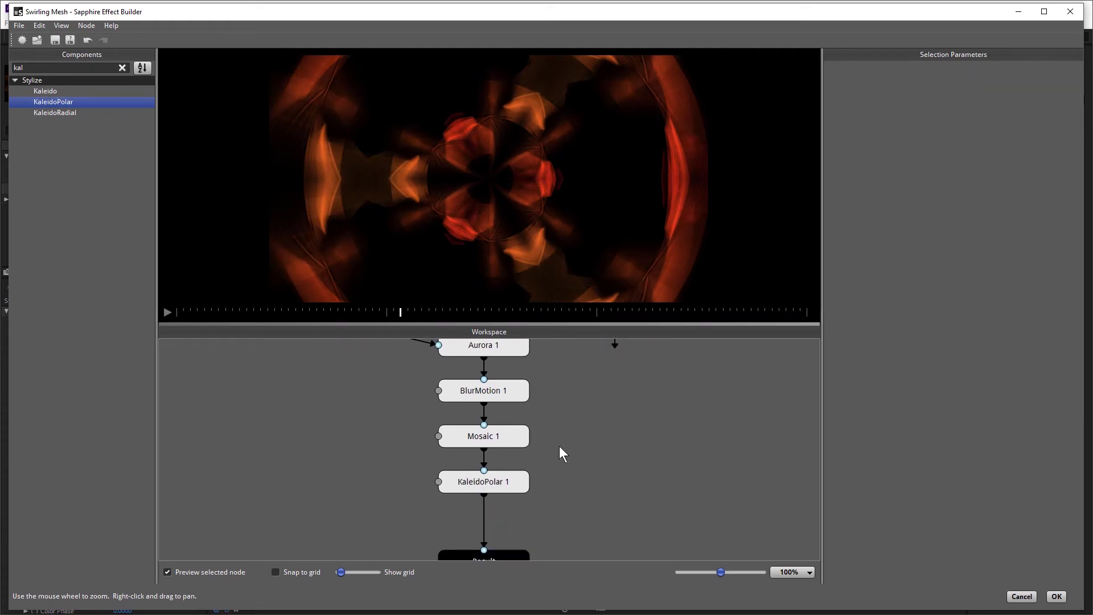
left_click(521, 481)
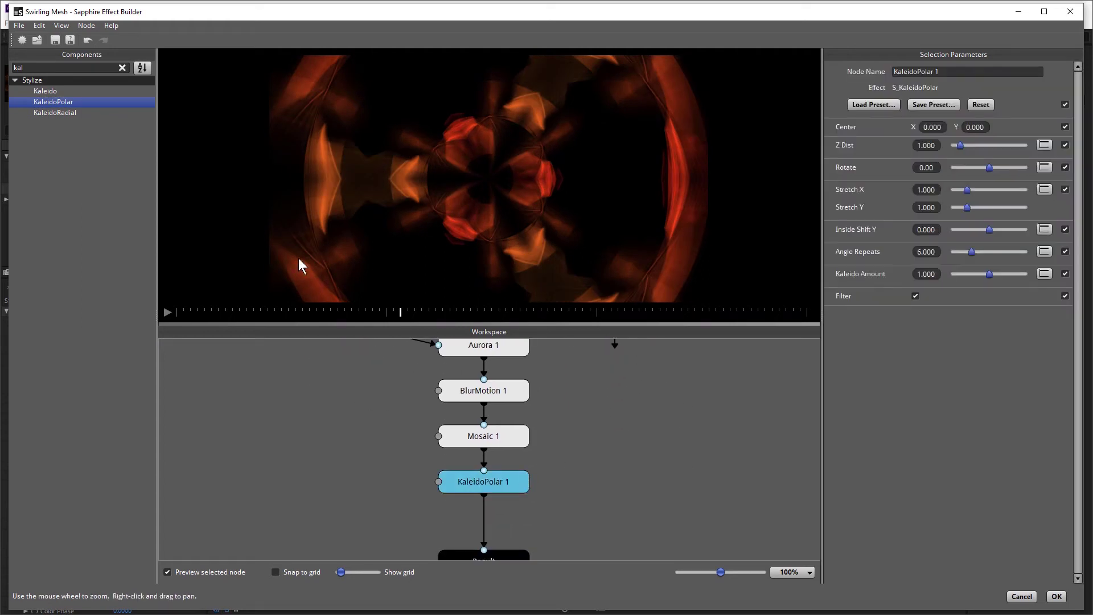
double_click(37, 63)
type("gra")
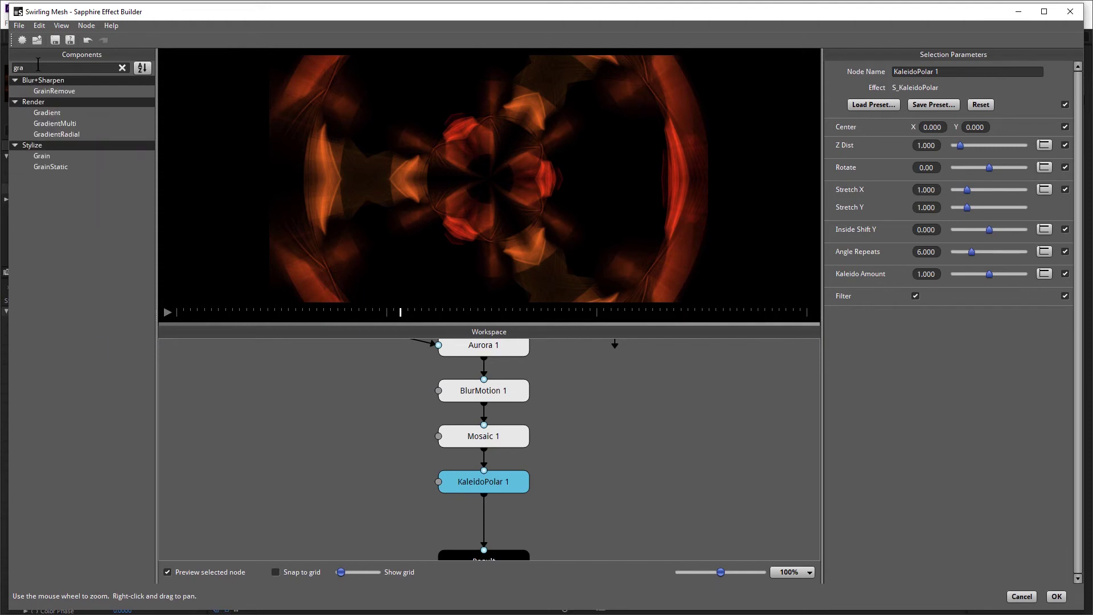
key("BackSpace")
key("BackSpace")
type("amma")
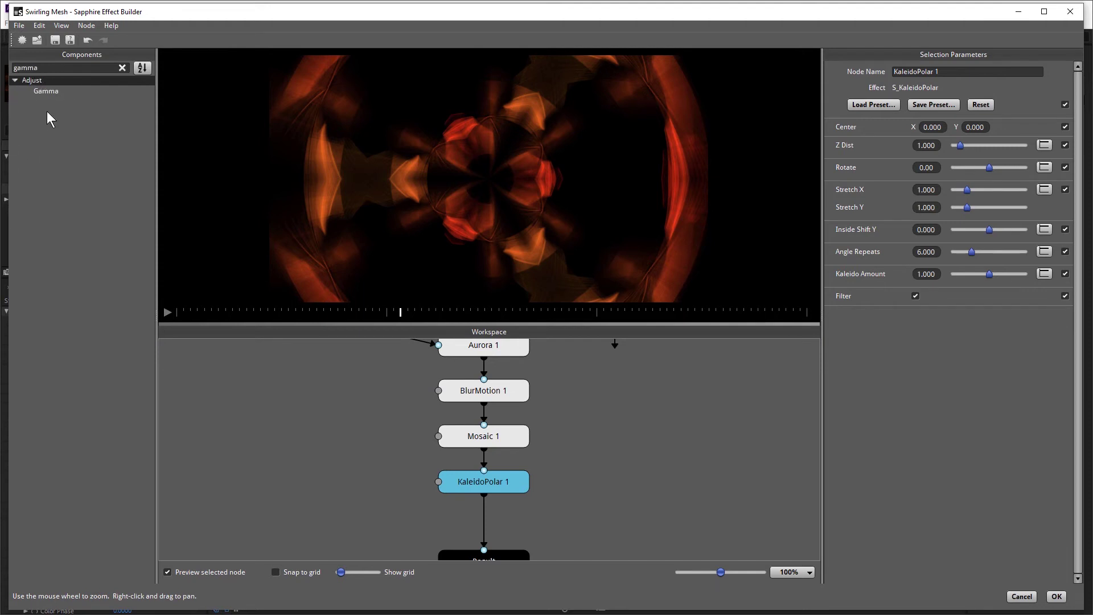
double_click(49, 92)
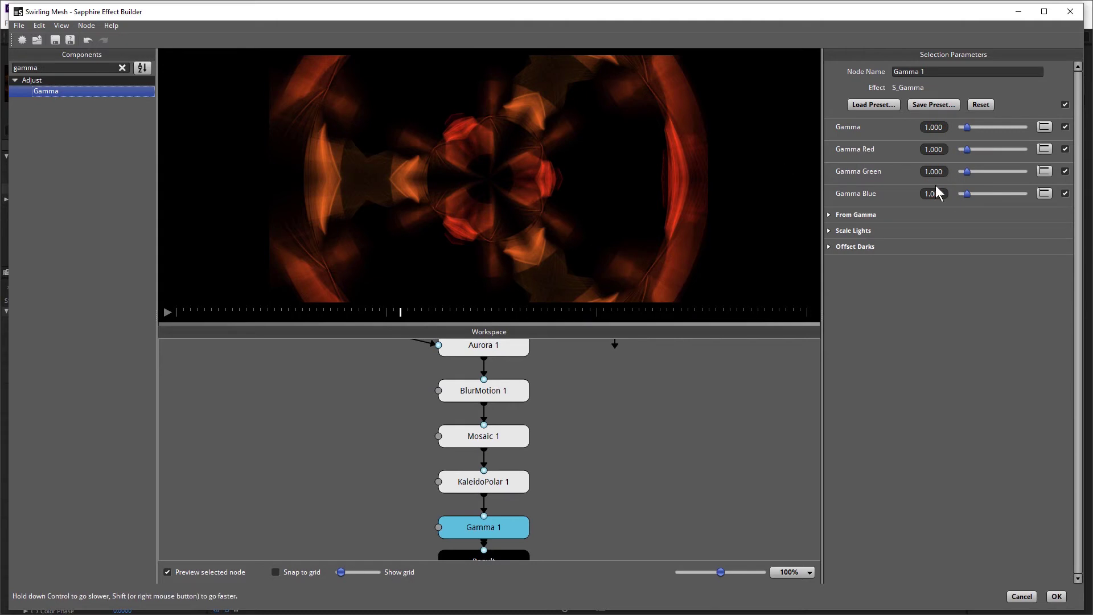
Brighten the result by raising Gamma 1's Scale Lights to about 1.7
left_click(831, 232)
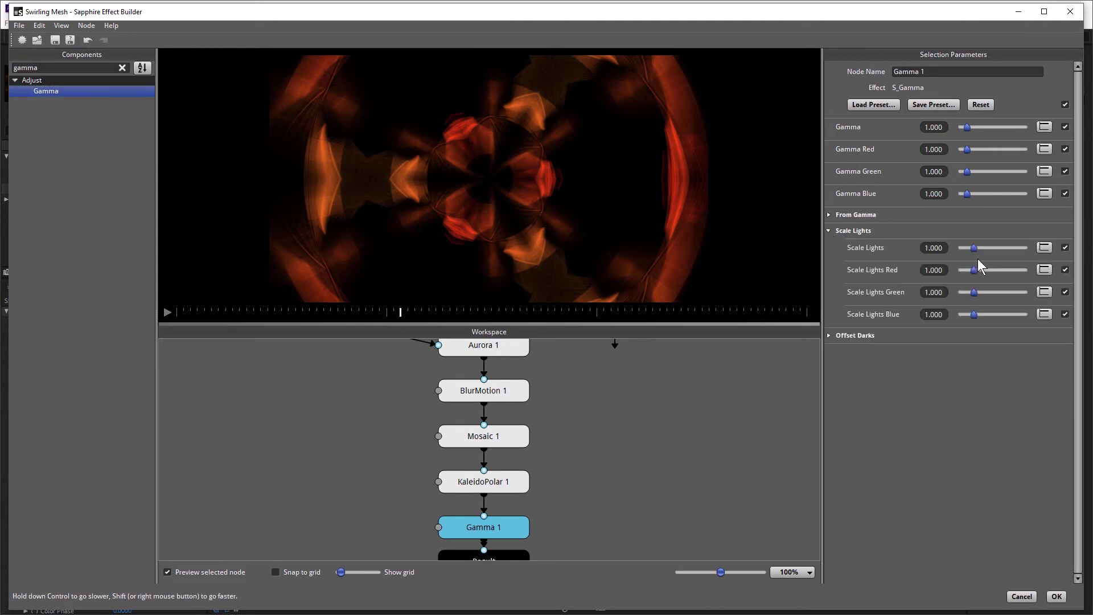
left_click_drag(974, 248, 981, 249)
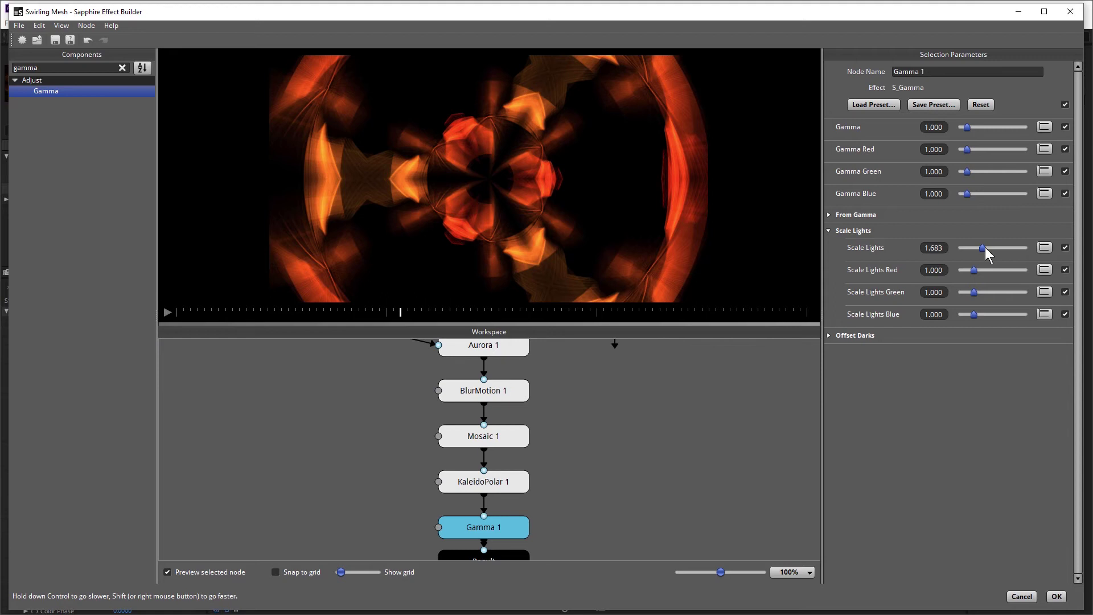
left_click_drag(985, 247, 985, 246)
Disable the exposed-parameter checkboxes of the KaleidoPolar 1 node, keeping only Center enabled
left_click(487, 482)
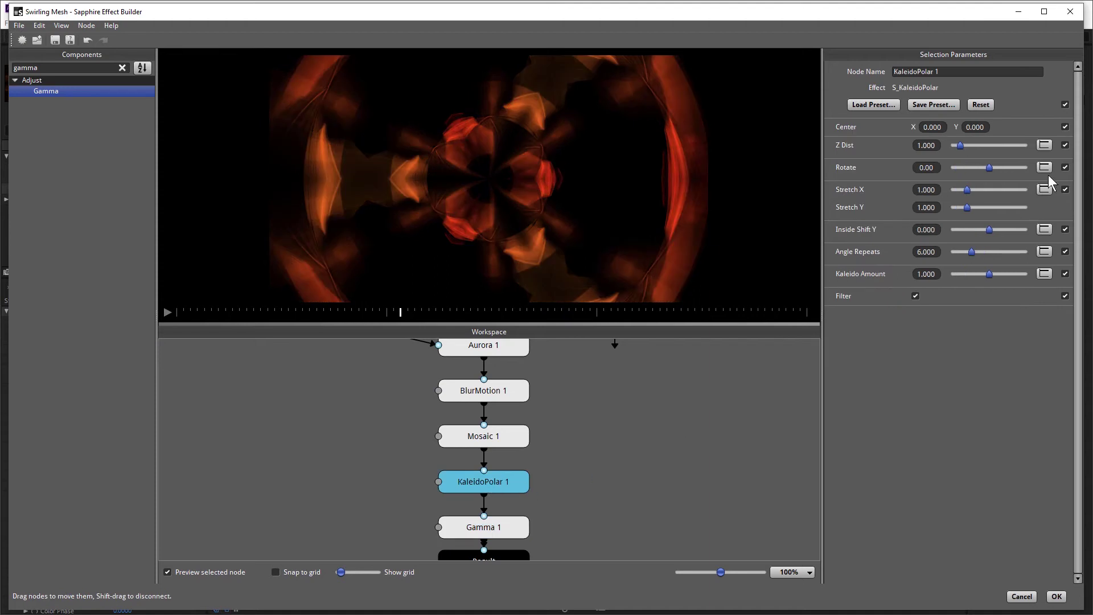
left_click(1064, 106)
left_click(1065, 127)
Disable the exposed-parameter checkboxes of the Aurora 1 node, keeping only Seed enabled
left_click(503, 345)
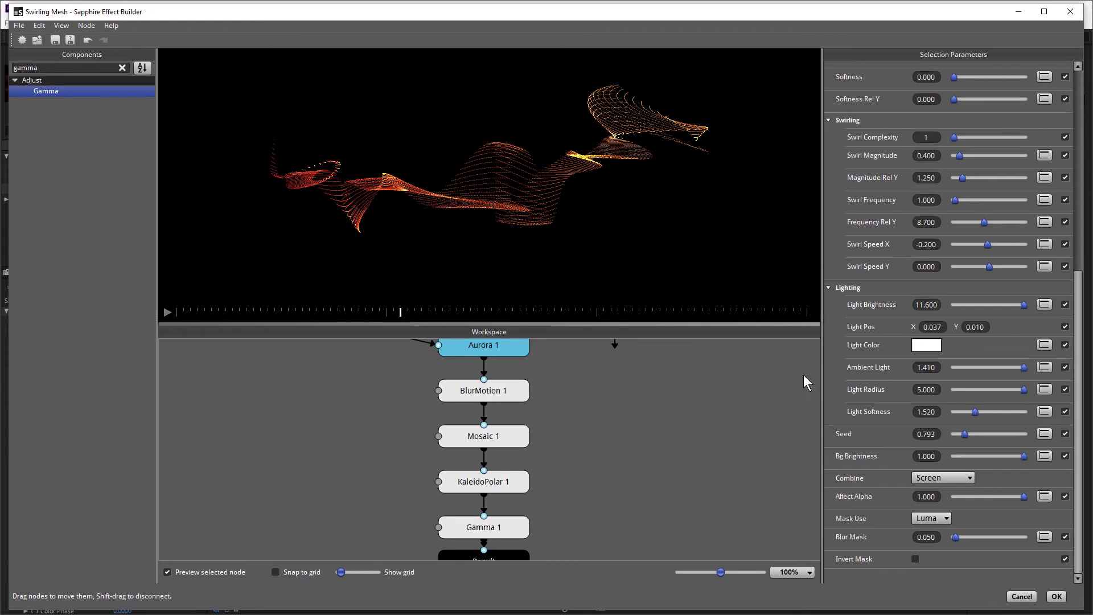
left_click(1078, 105)
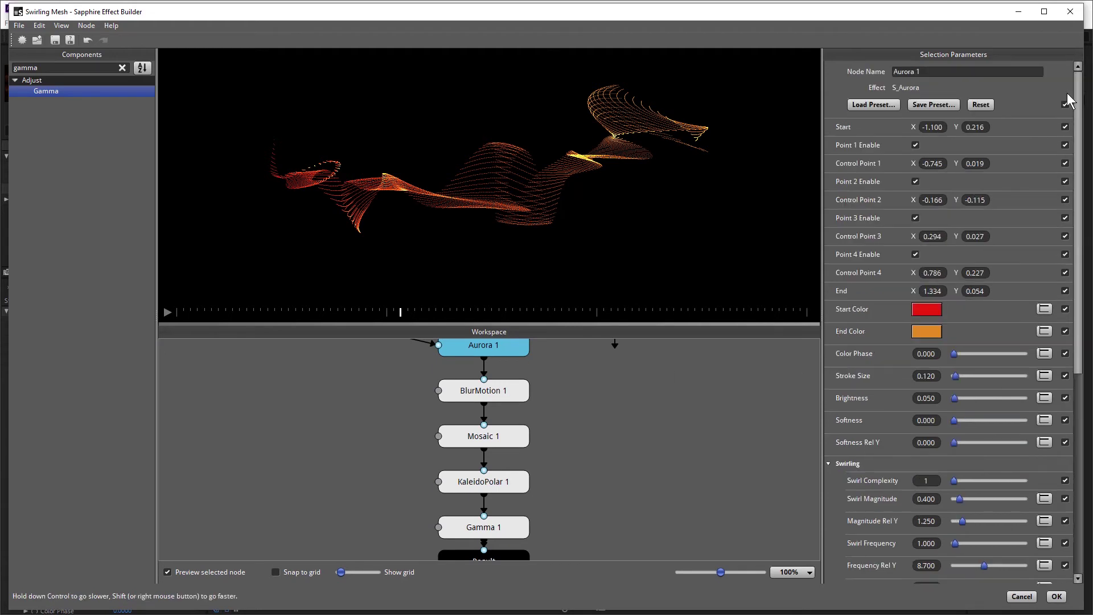
left_click(1065, 105)
left_click_drag(1078, 109, 1086, 381)
left_click(1065, 457)
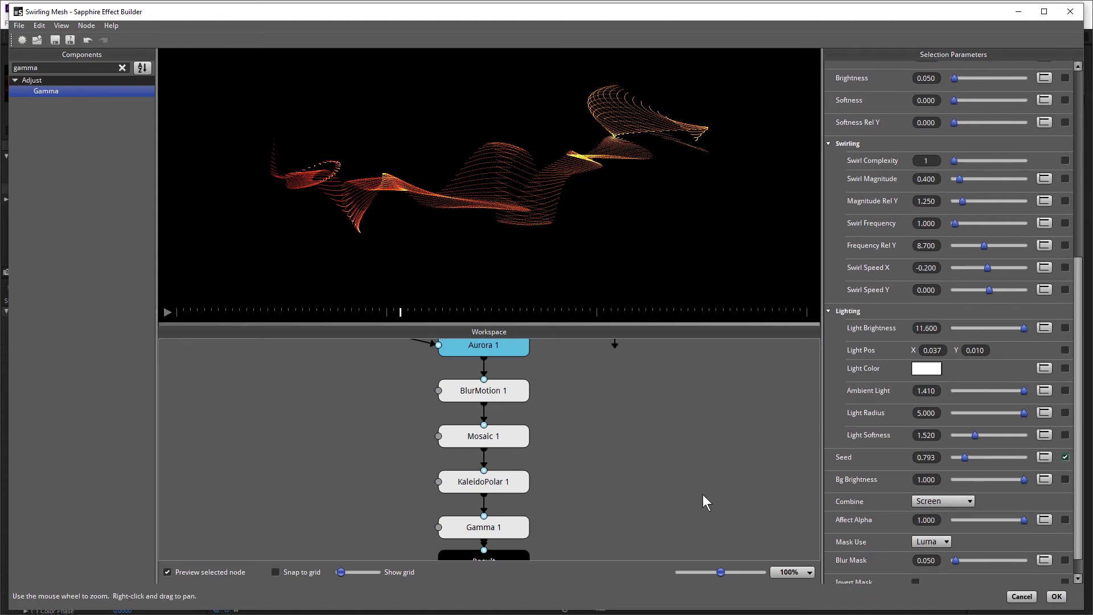
Turn off previewing of the selected node and apply the edited node setup, returning to After Effects
left_click(166, 572)
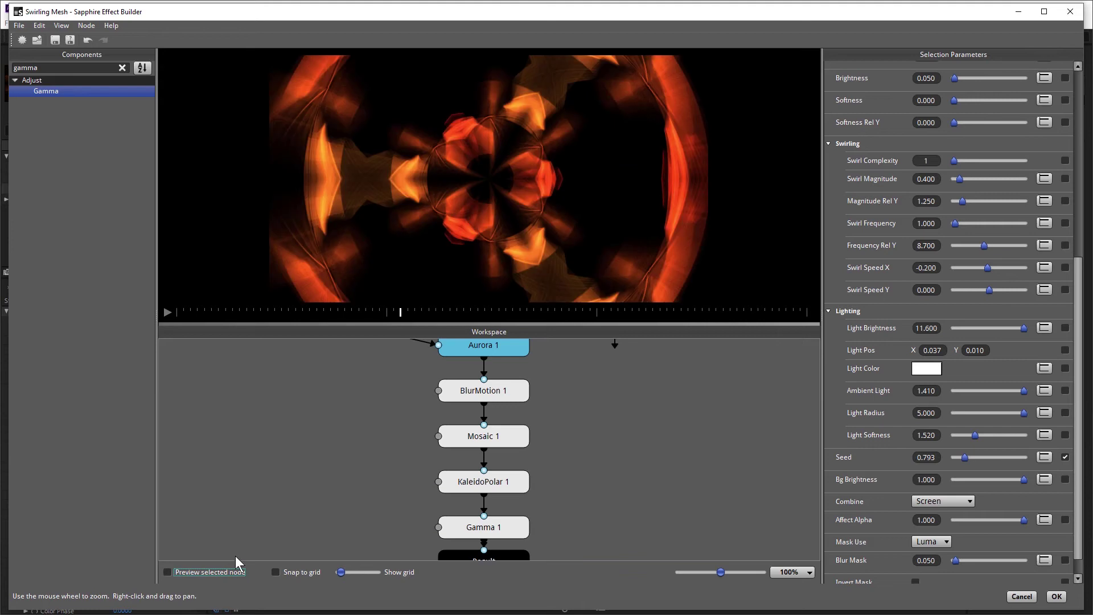
left_click(1056, 596)
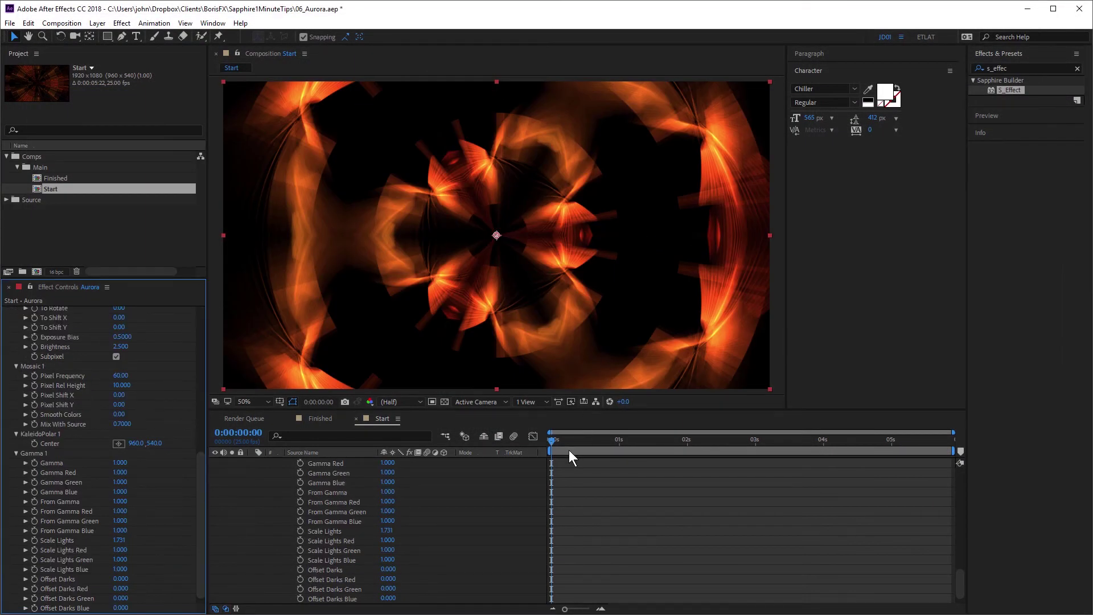
Play the Start composition and scrub through its first seconds to examine the animated kaleidoscope effect
key("space")
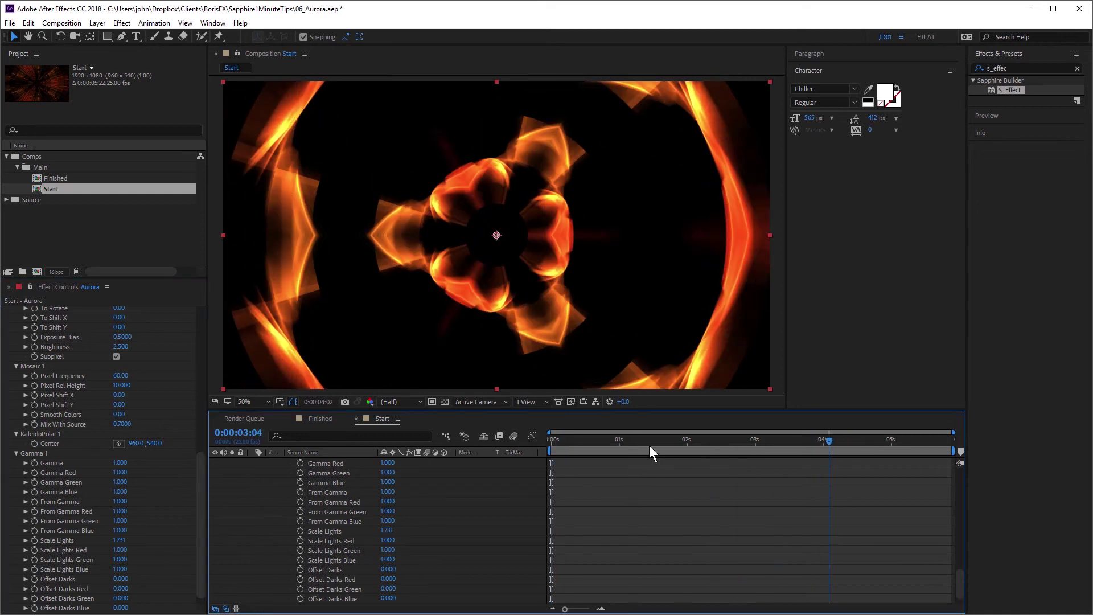
left_click(583, 438)
left_click_drag(582, 439, 606, 461)
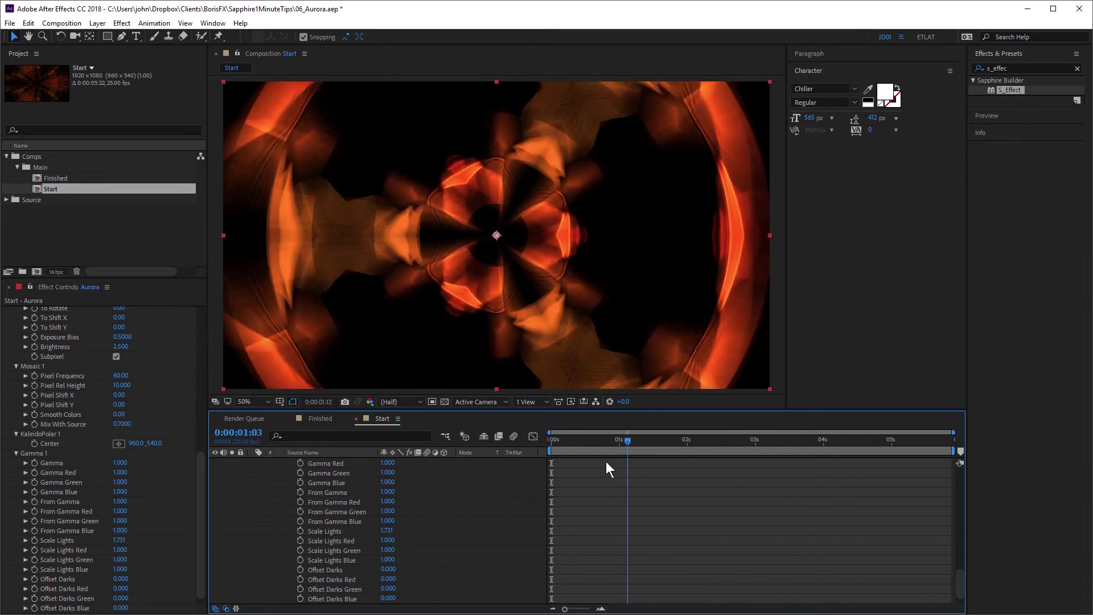
Set Aurora 1's Seed to 1.173 in the S_Effect parameters and collapse the BlurMotion 1 and Mosaic 1 groups
left_click_drag(200, 477, 219, 294)
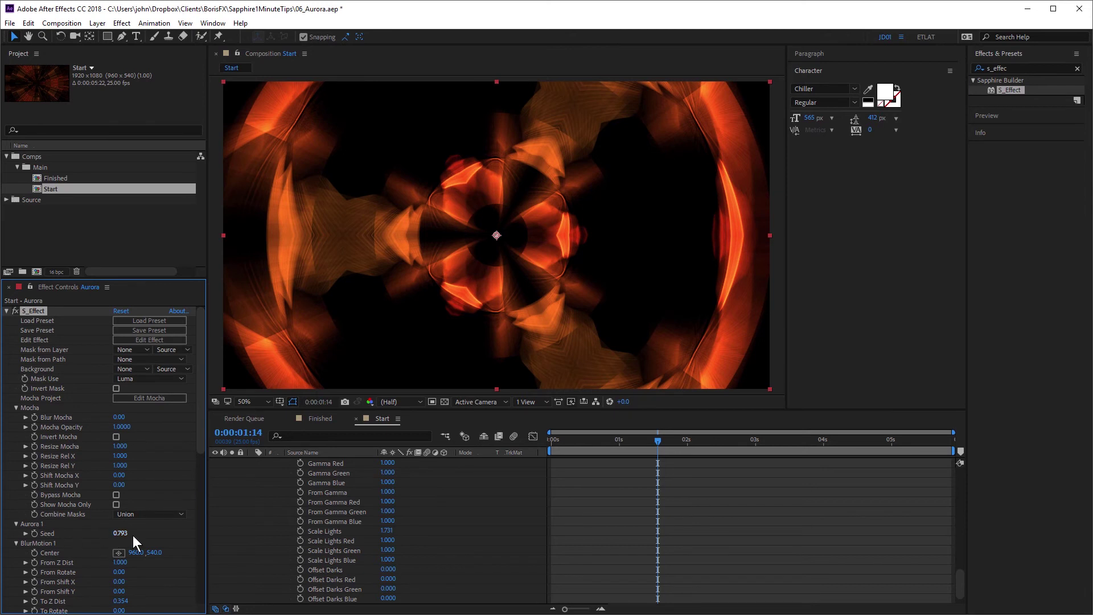
left_click_drag(132, 535, 140, 528)
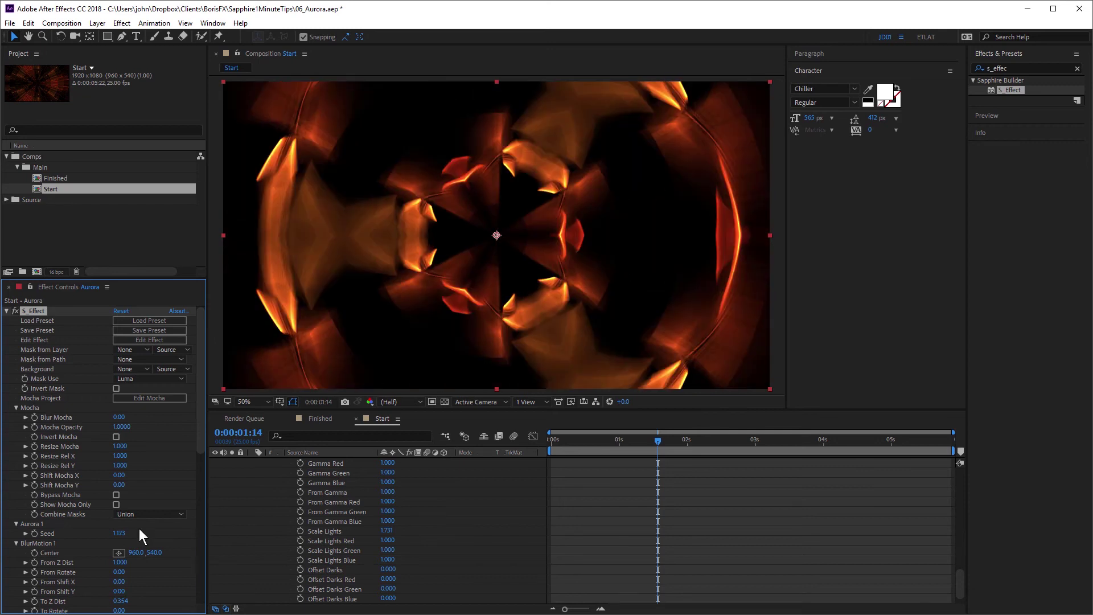
left_click(16, 543)
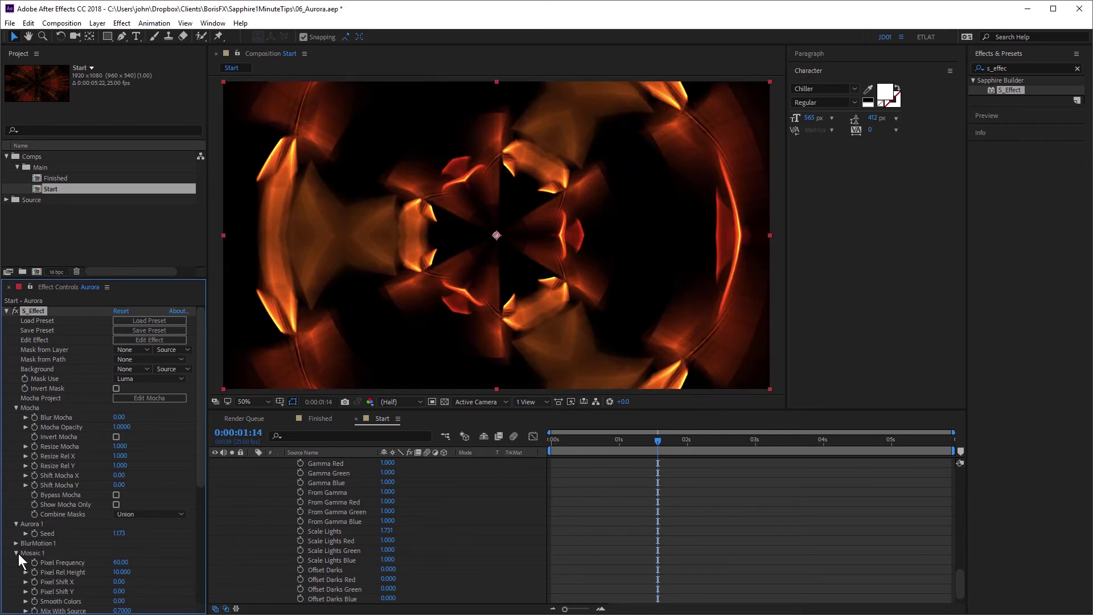
left_click(15, 553)
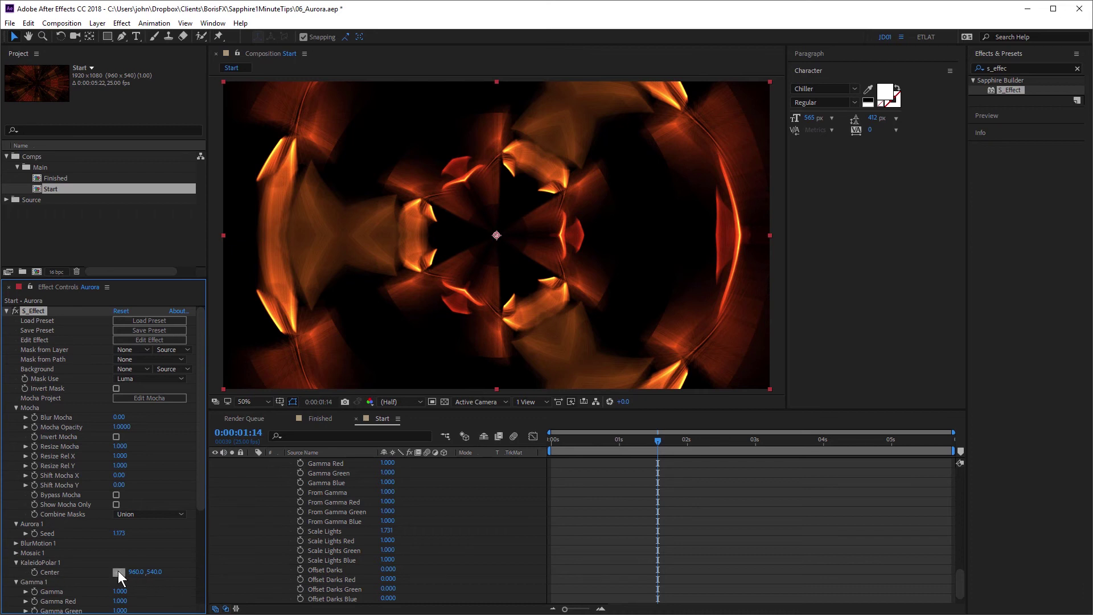
Try KaleidoPolar 1's Center at the frame's upper-right corner, about 1918, 0, and return it to the middle at about 964, 540
left_click(487, 241)
left_click_drag(485, 241, 770, 81)
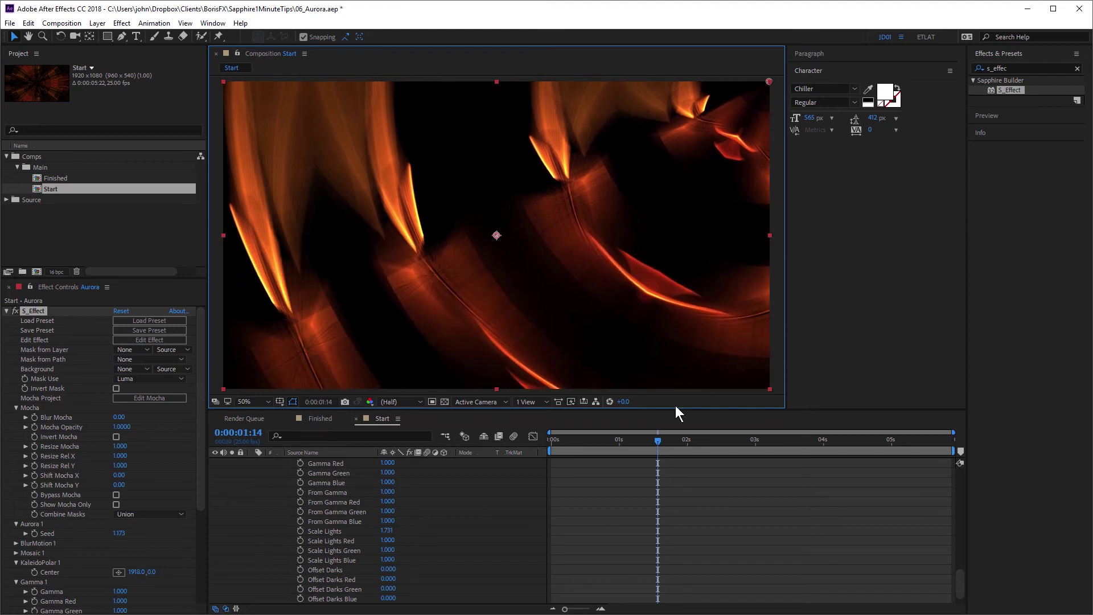
left_click_drag(595, 437, 663, 465)
left_click_drag(767, 79, 496, 234)
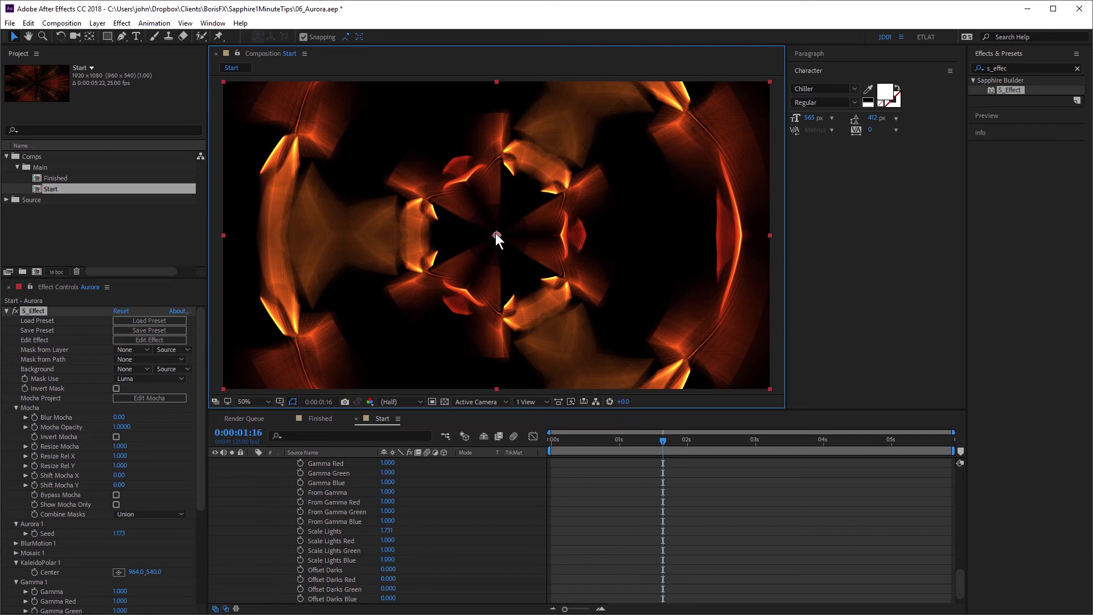
Open the save dialog for the S_Effect preset to view its options and close it without saving
left_click(170, 329)
left_click_drag(1044, 190, 661, 63)
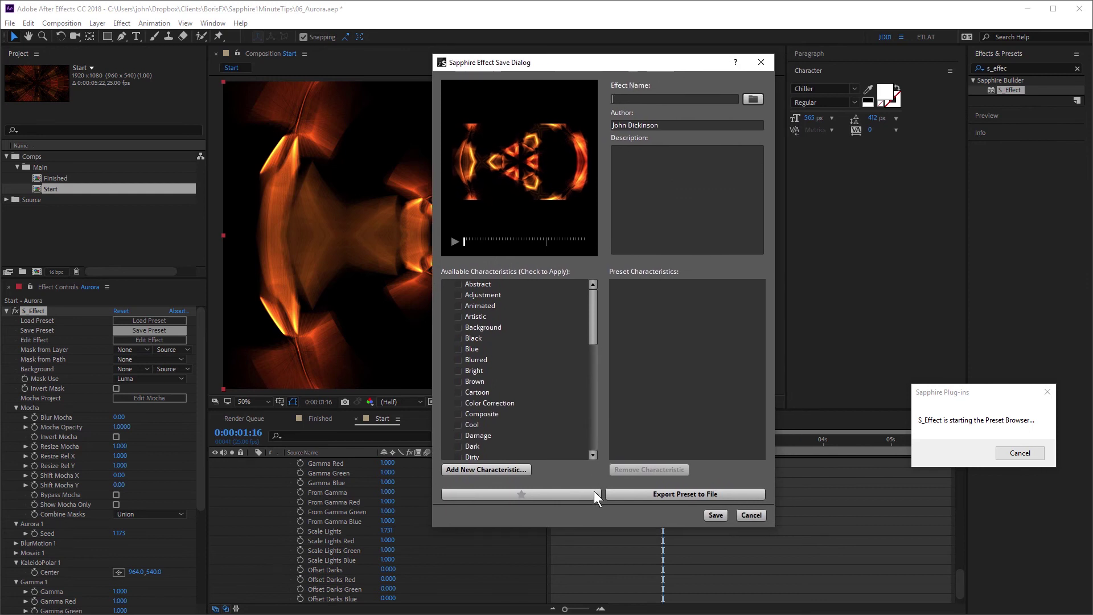
left_click(752, 515)
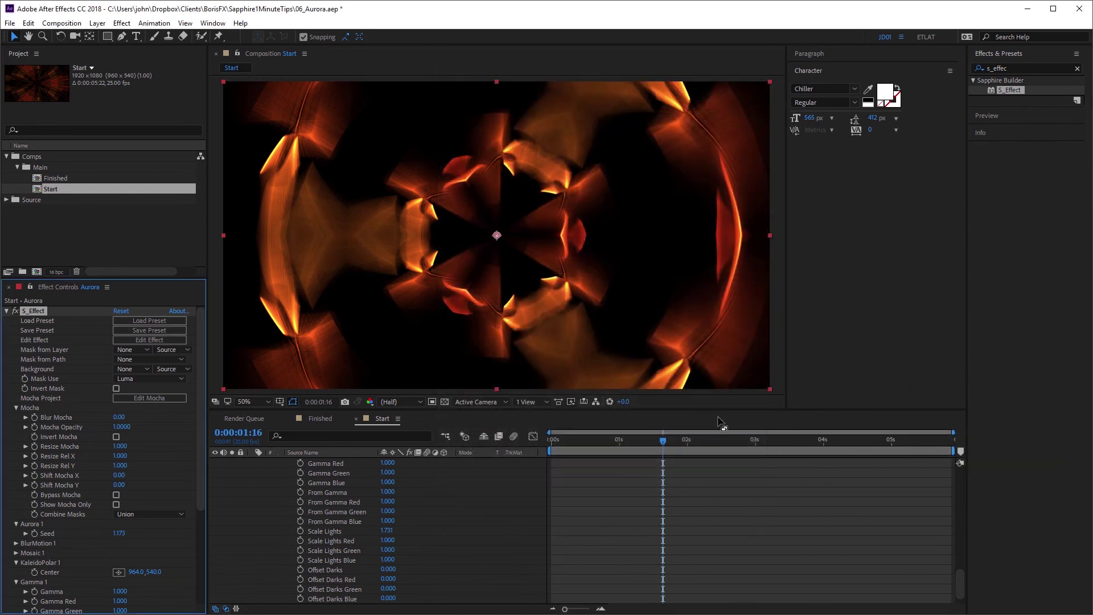